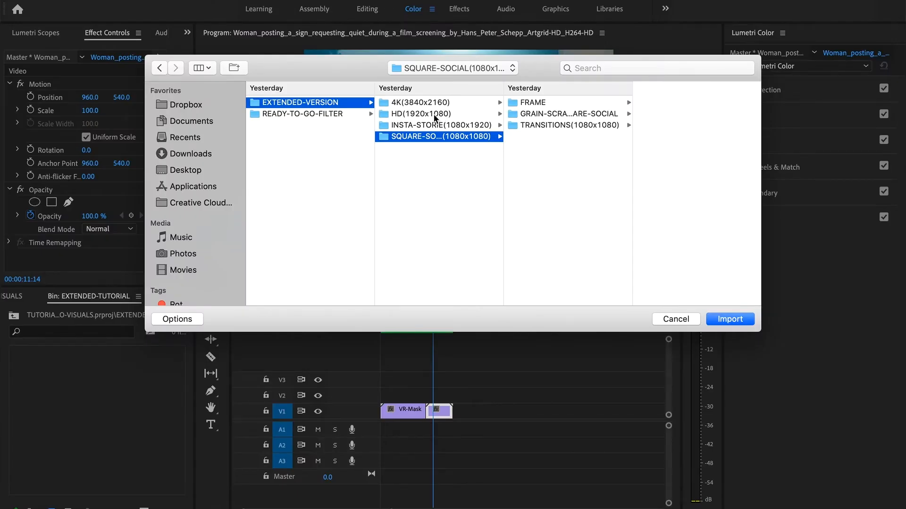
Import the HD(1920x1080) folder of the EXTENDED-VERSION pack into the project and save the project.
left_click(426, 108)
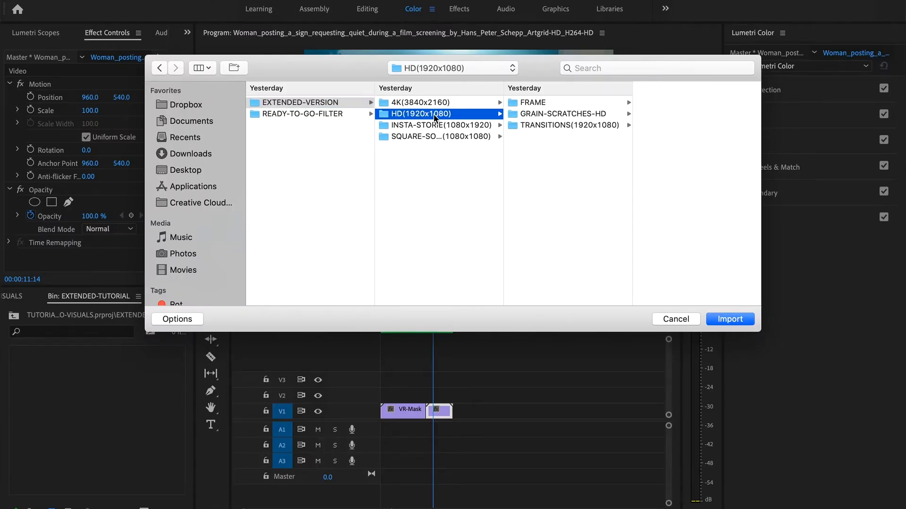
left_click(732, 325)
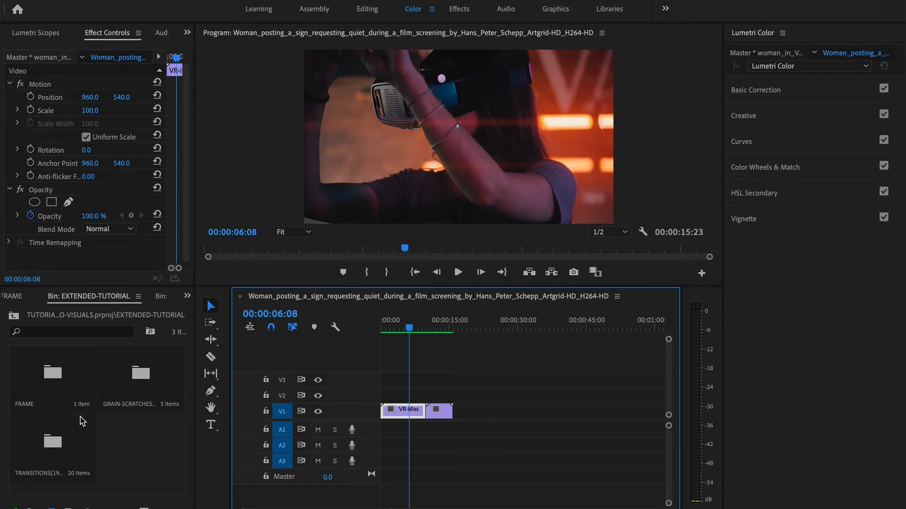
key("ctrl+s")
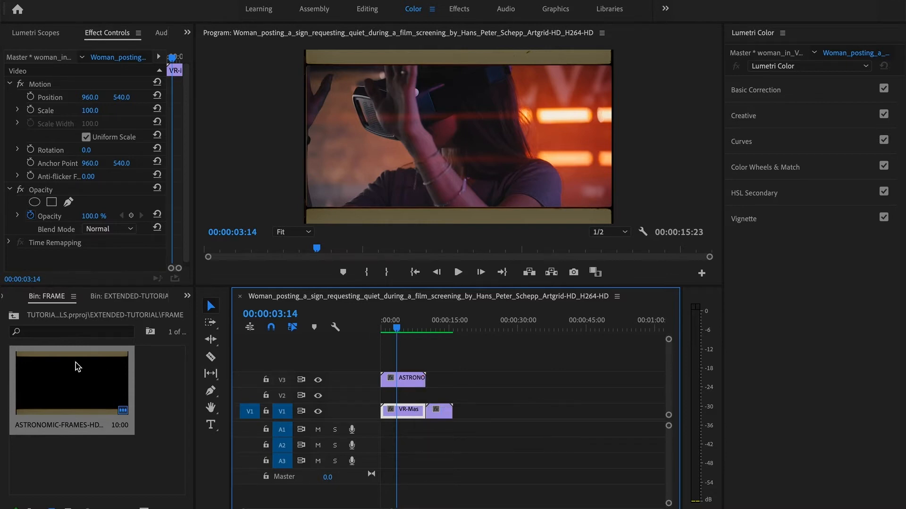
Open the GRAIN-SCRATCHES-HD bin and place FILM-EFFECTS.mov on V2, between the frame overlay and the VR-Mask clip.
left_click(13, 316)
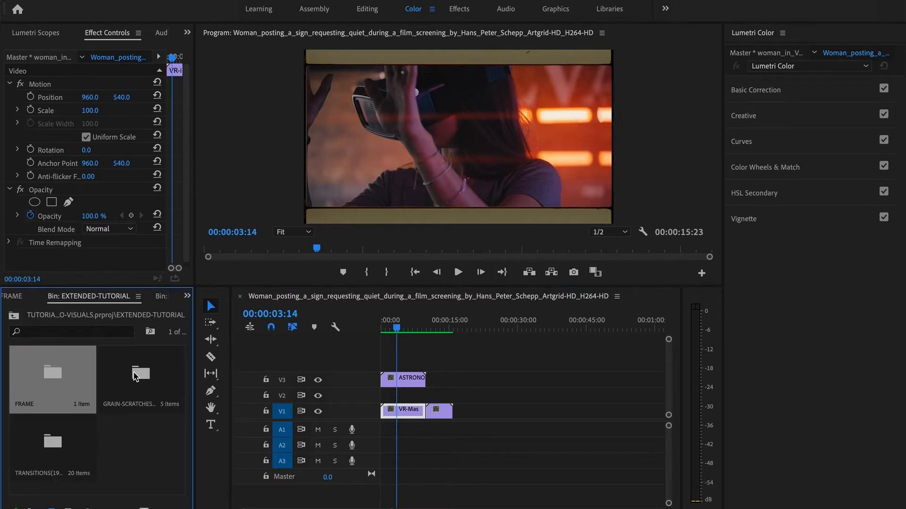
double_click(146, 376)
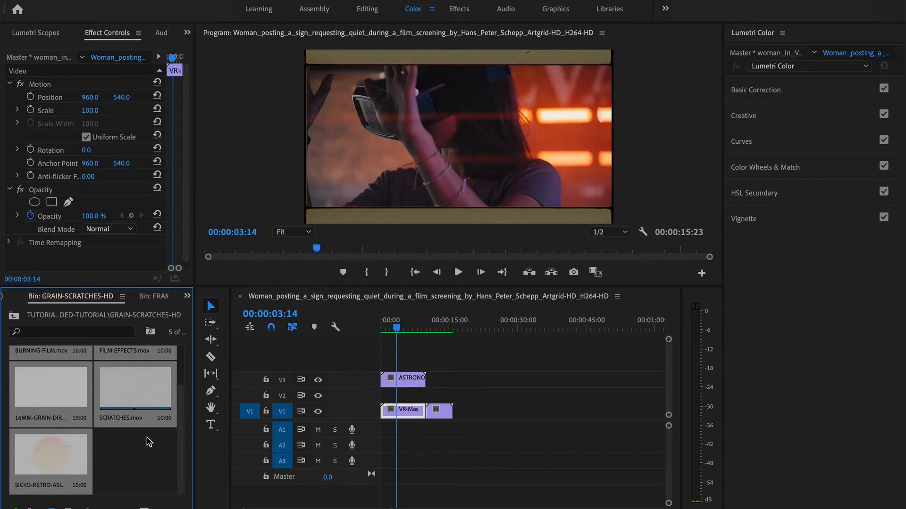
scroll(181, 468, "up", 2)
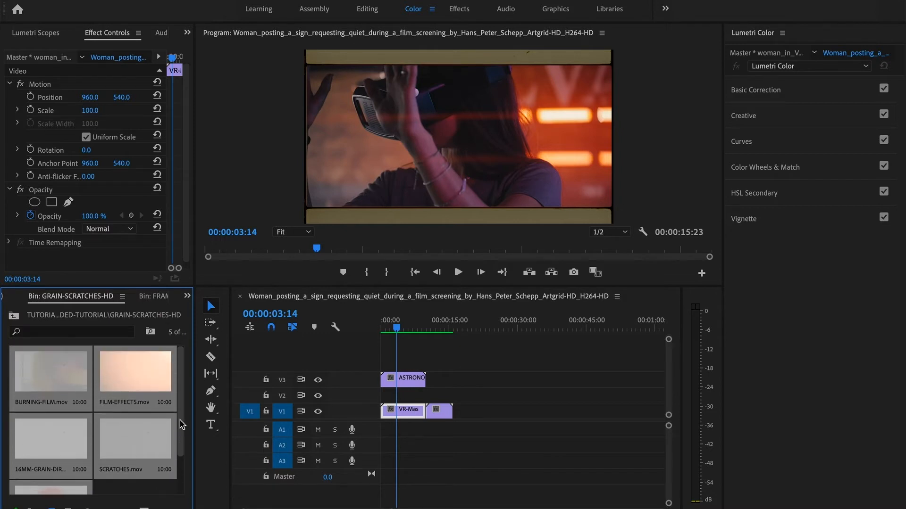
left_click(128, 493)
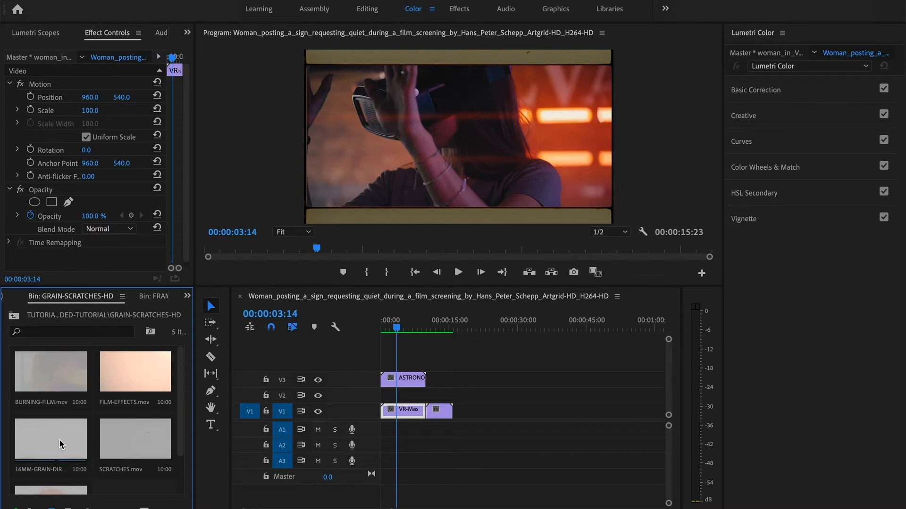
left_click_drag(124, 380, 349, 397)
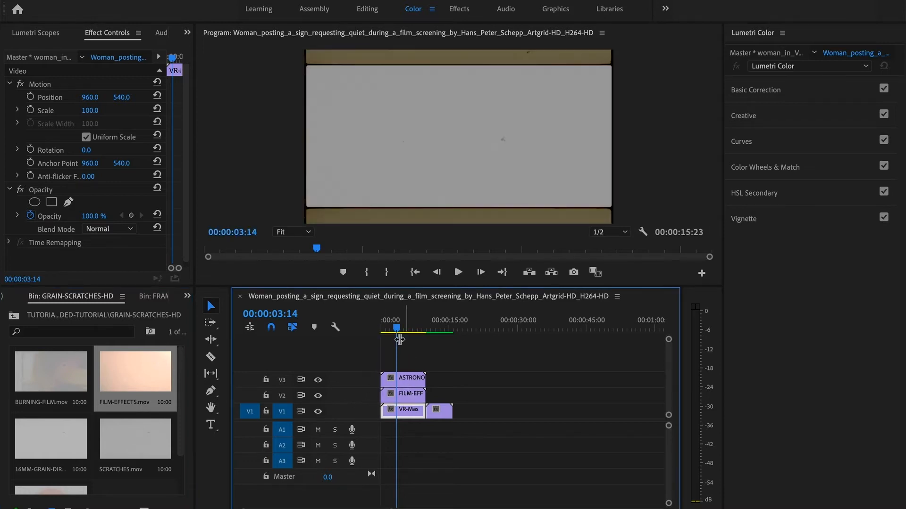
Set the FILM-EFFECTS clip's blend mode to Hard Light and preview it over the VR-Mask footage.
mouse_move(396, 329)
left_mouse_down()
mouse_move(386, 329)
mouse_move(402, 329)
mouse_move(389, 329)
mouse_move(395, 334)
left_mouse_up()
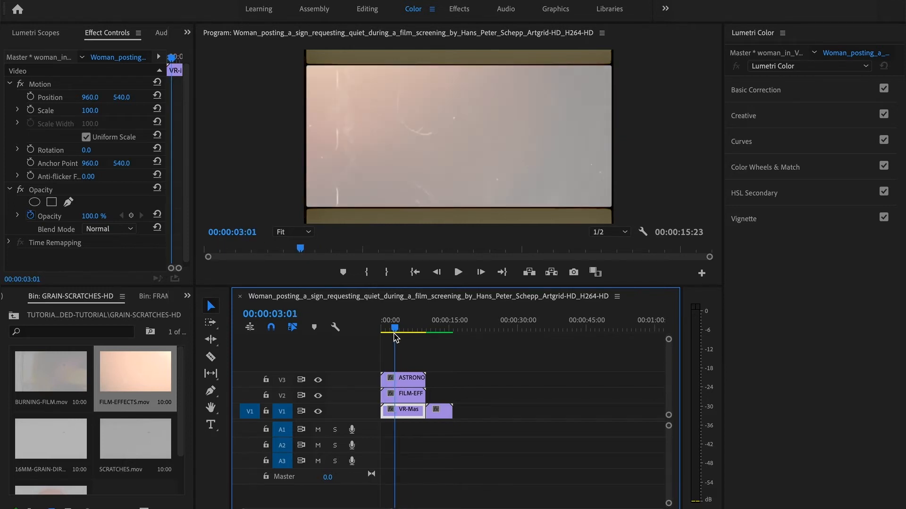
left_click(398, 397)
left_click(119, 189)
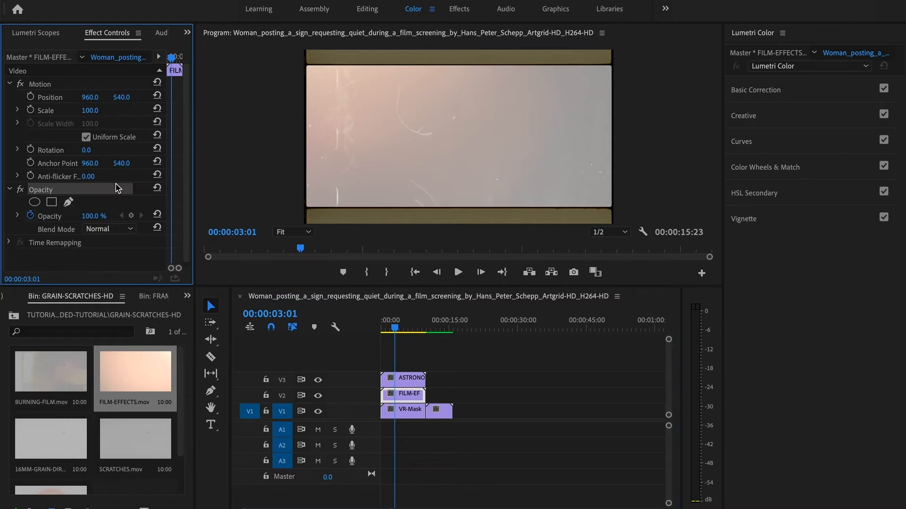
left_click(130, 230)
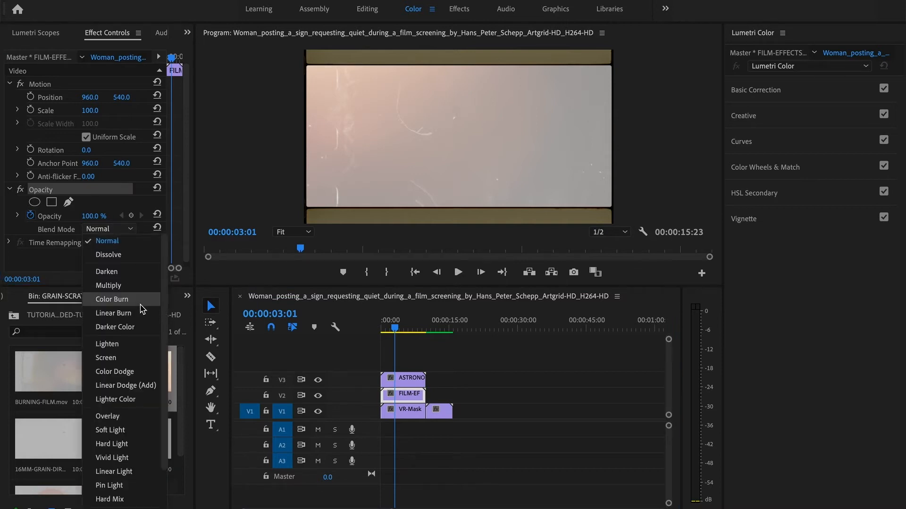
scroll(137, 396, "down", 3)
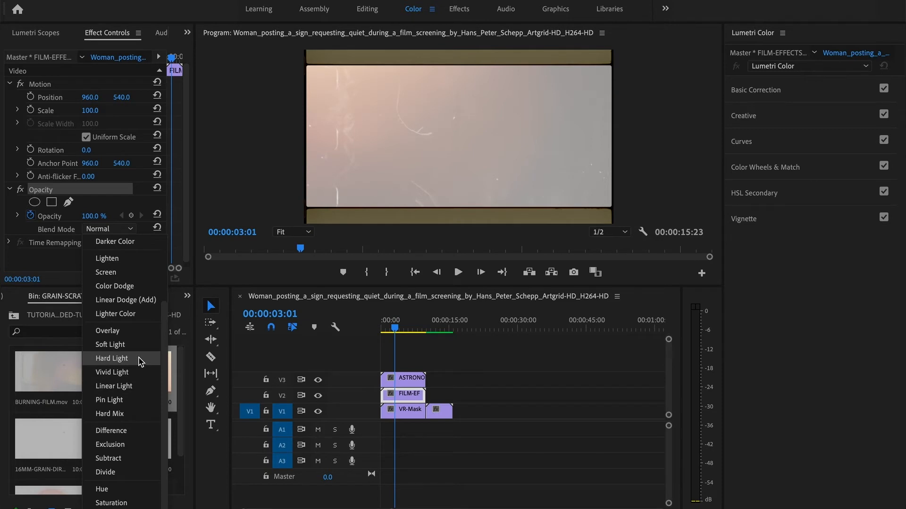
left_click(140, 359)
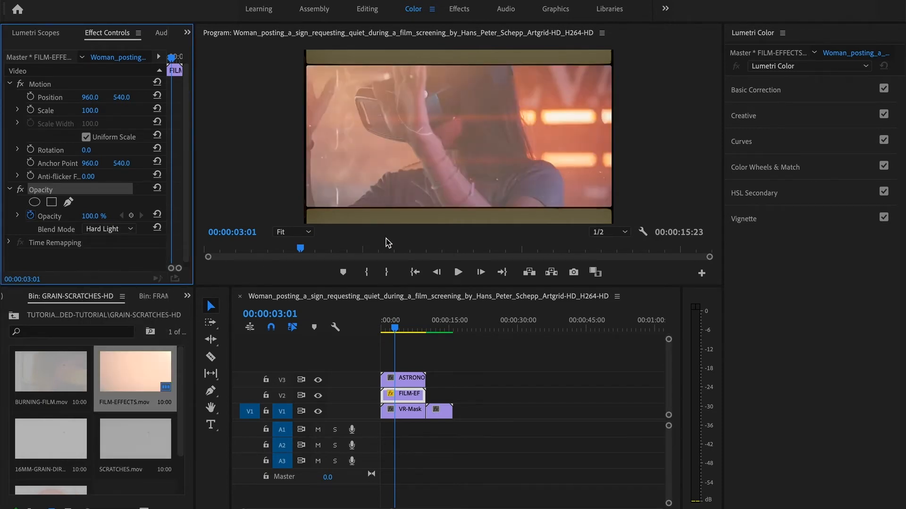
left_click_drag(399, 326, 393, 326)
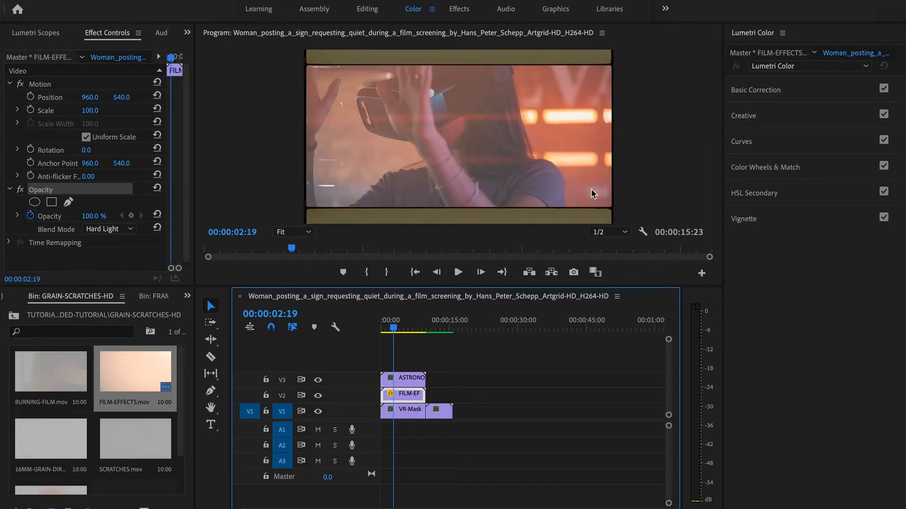
Darken the shadows of the FILM-EFFECTS clip with the white RGB curve in Lumetri Color and check another frame.
left_click(762, 144)
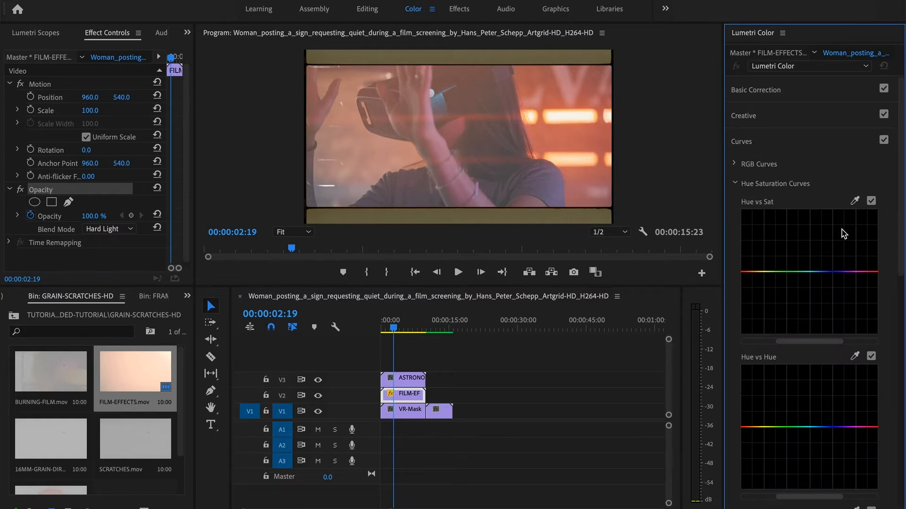
left_click(762, 145)
left_click(762, 145)
left_click(757, 164)
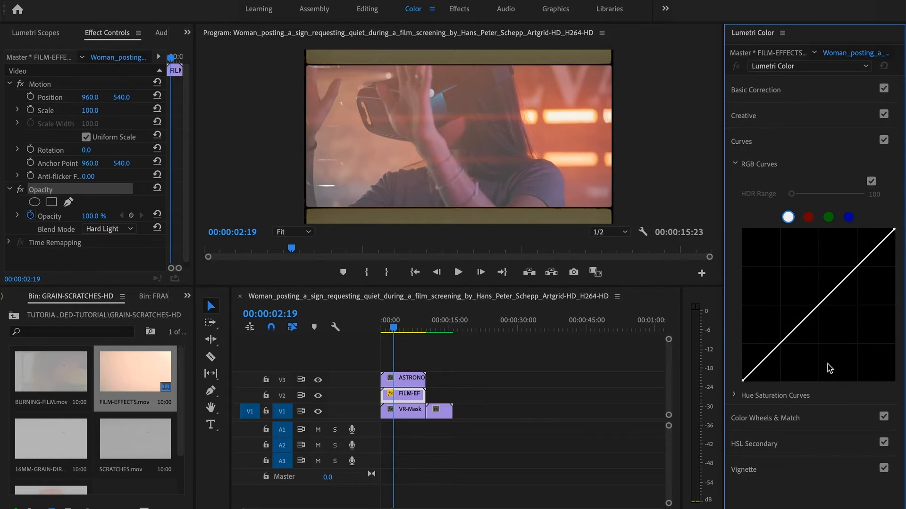
left_click_drag(774, 353, 776, 363)
mouse_move(394, 329)
left_mouse_down()
mouse_move(416, 330)
mouse_move(399, 330)
left_mouse_up()
Copy the frame overlay and FILM-EFFECTS clips and paste them three times in the empty part of the timeline.
left_click_drag(425, 367, 382, 402)
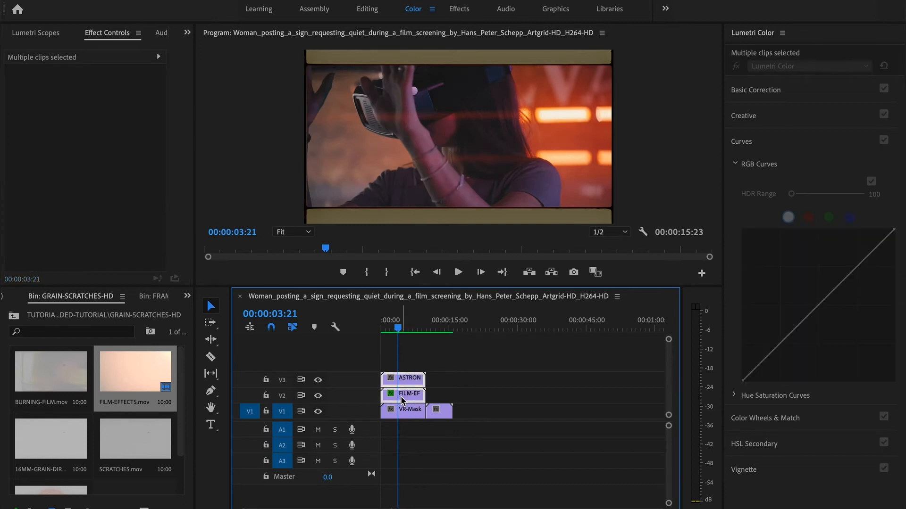
key("ctrl+c")
left_click(528, 330)
key("ctrl+v")
key("ctrl+v")
key("ctrl+v")
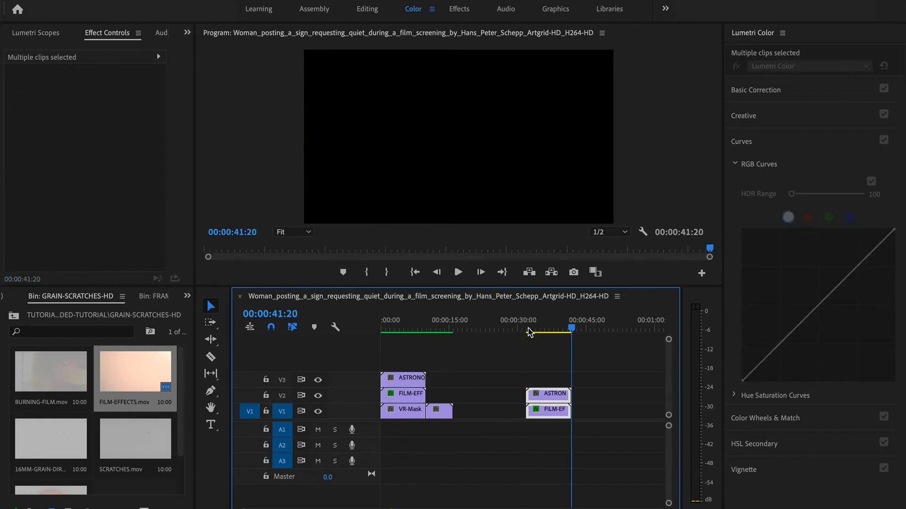
Move all the pasted overlay clips onto V2 and V3, directly after the original frame and FILM-EFFECTS clips.
left_click_drag(513, 367, 407, 421)
scroll(406, 422, "up", 5)
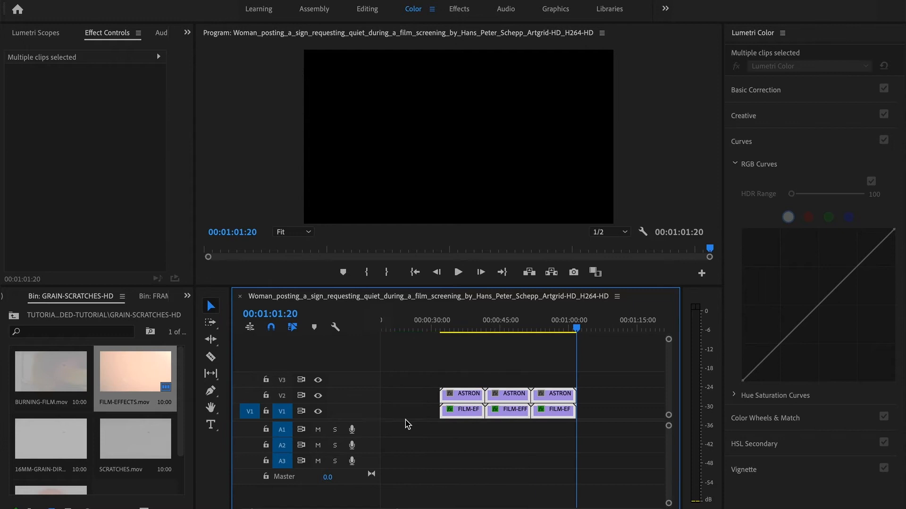
left_click_drag(506, 400, 409, 382)
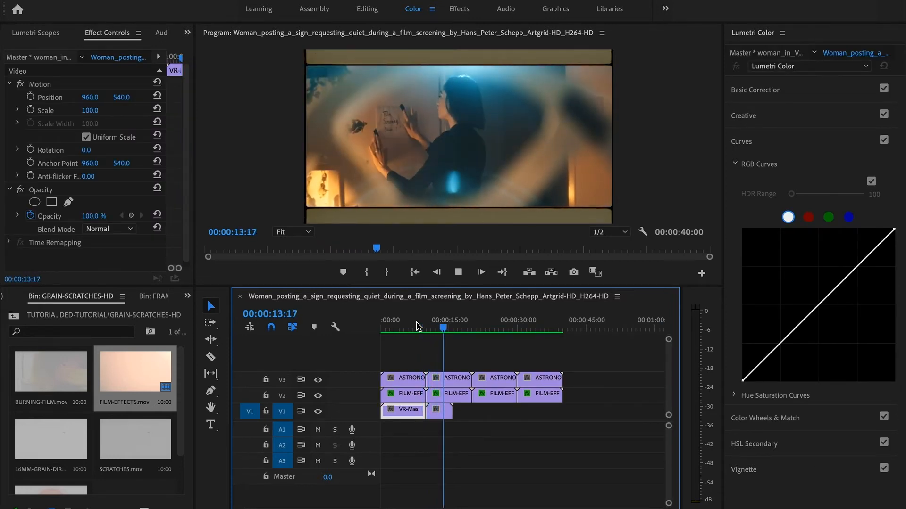
Replace the second FILM-EFFECTS clip on V2 with SICKO-RETRO-ASIAN.mov, above the second footage clip.
left_click(417, 326)
left_click_drag(419, 326, 439, 338)
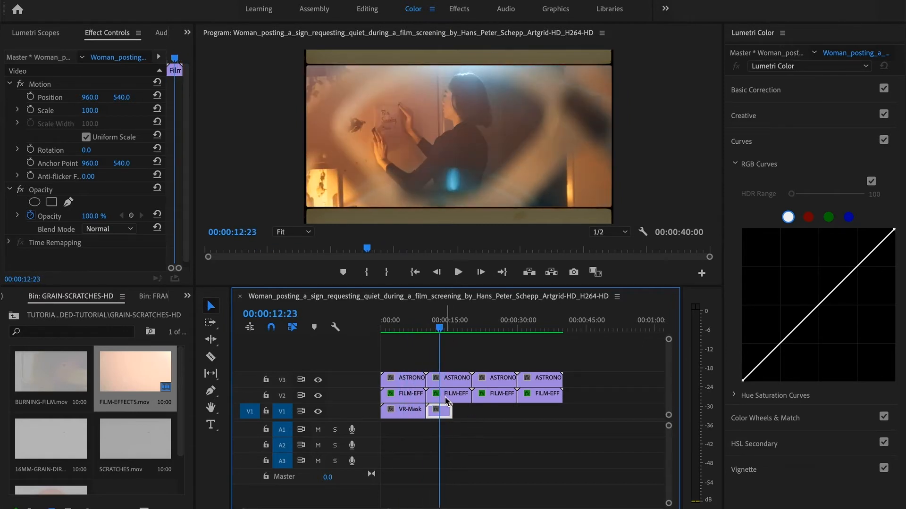
left_click(447, 400)
key("Delete")
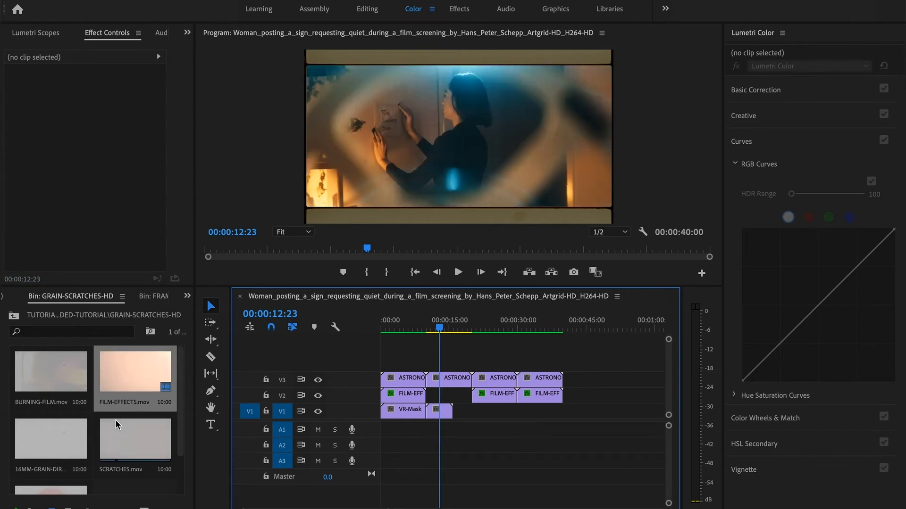
scroll(74, 454, "down", 2)
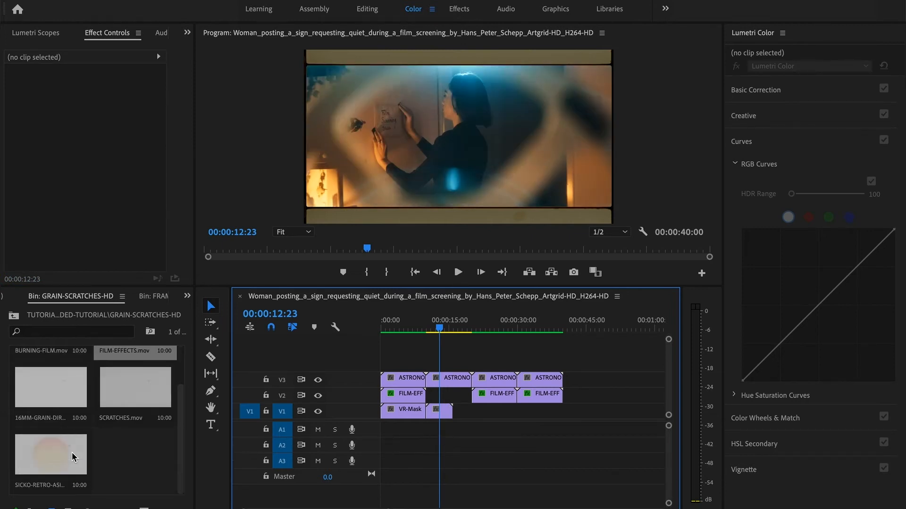
left_click_drag(47, 462, 430, 401)
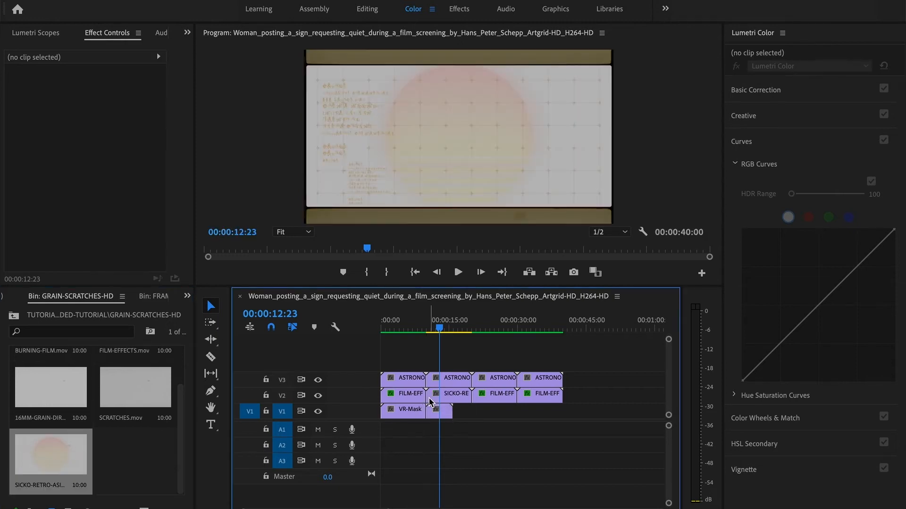
Set the blend mode of the SICKO-RETRO-ASIAN clip on V2 to Hard Light.
left_click(451, 399)
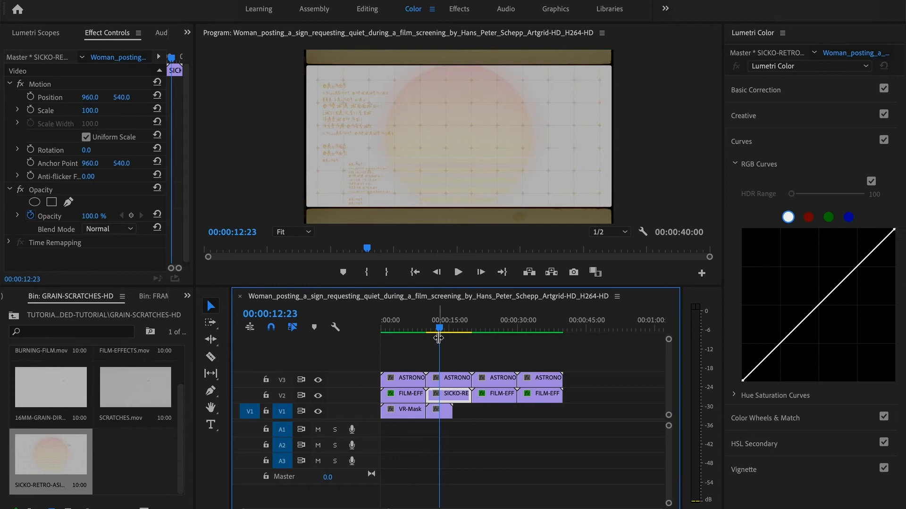
left_click_drag(438, 330, 442, 330)
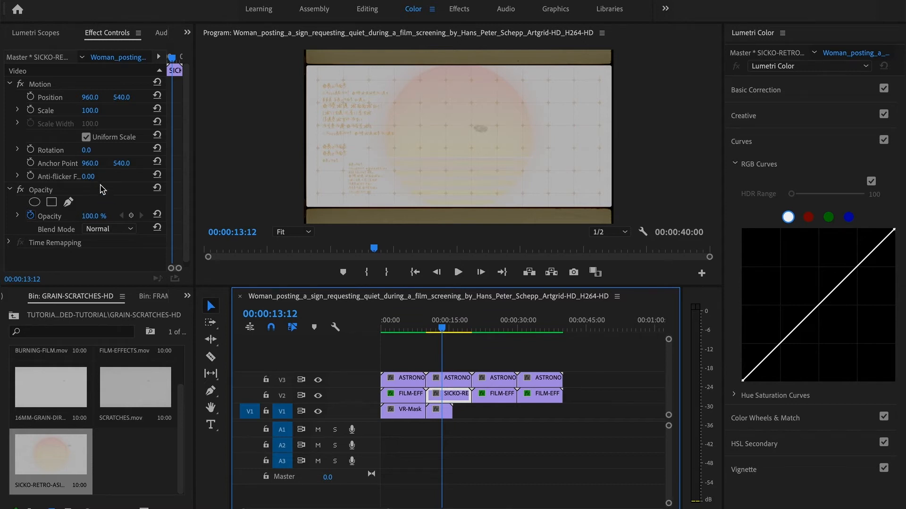
left_click(121, 230)
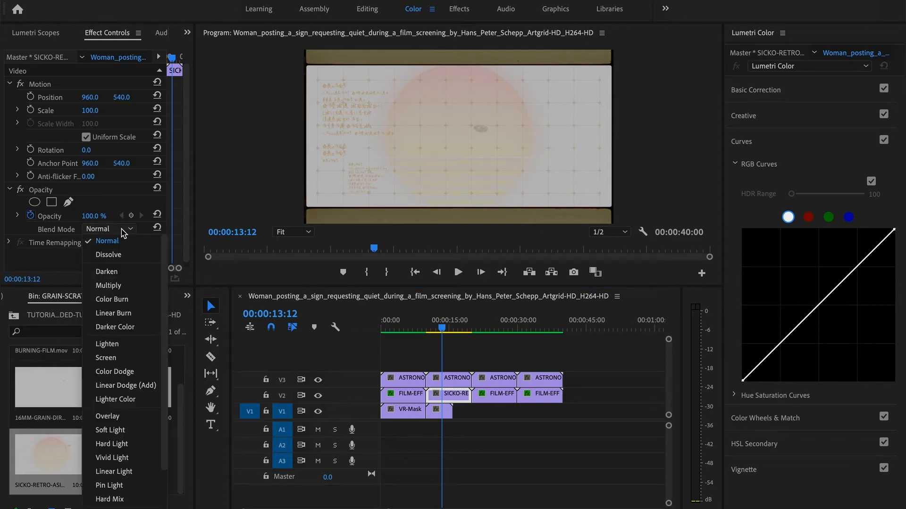
left_click(133, 445)
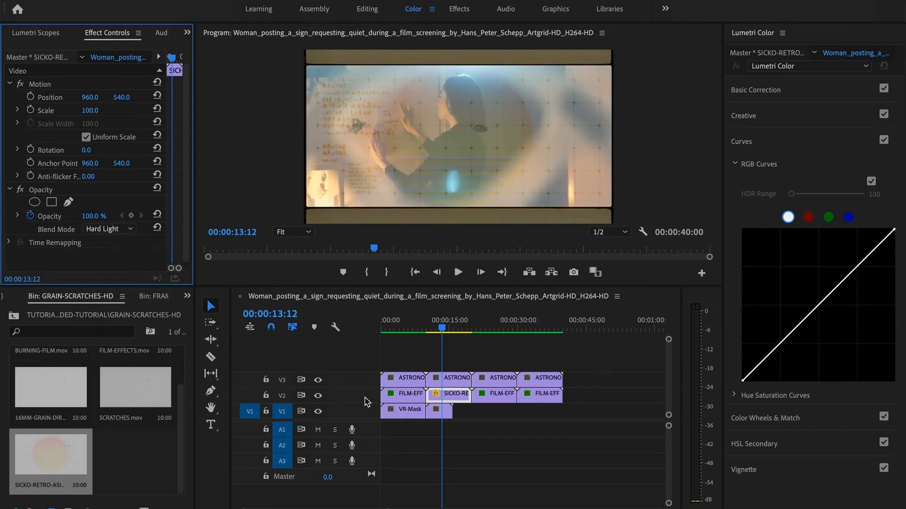
Reduce the SICKO-RETRO-ASIAN clip's opacity to 65% and preview the overlay across the footage.
mouse_move(439, 326)
left_mouse_down()
mouse_move(430, 330)
mouse_move(440, 328)
left_mouse_up()
left_click(93, 218)
left_click_drag(93, 218, 85, 218)
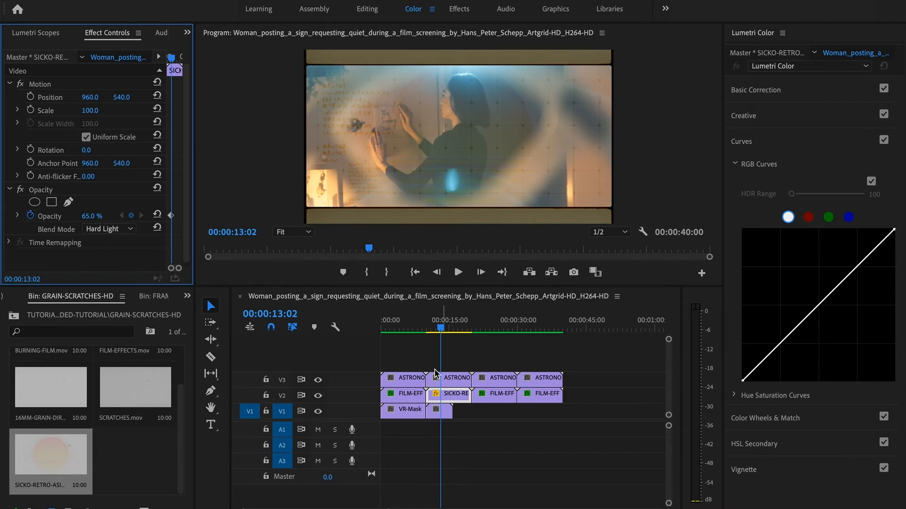
left_click_drag(440, 328, 433, 331)
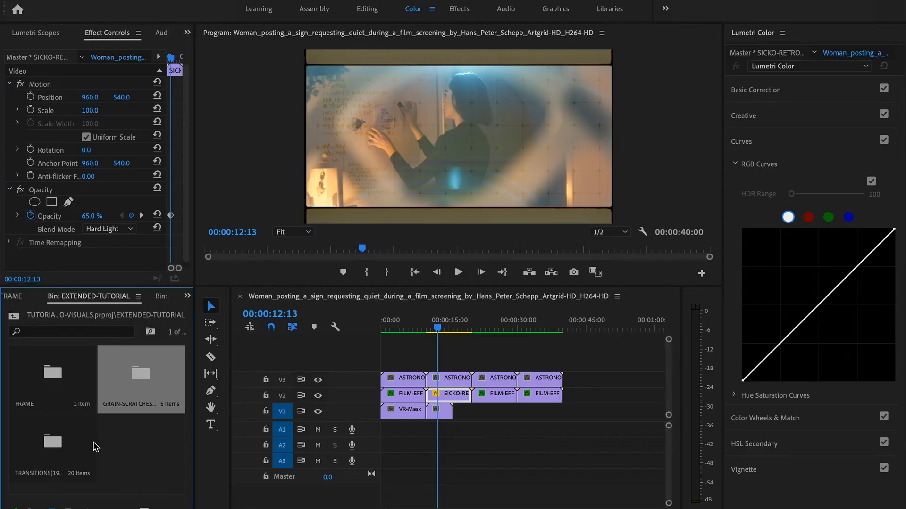
Open the TRANSITIONS(1920x1080) bin and preview the Laughing-Buddah.mov transition in the Source monitor.
double_click(57, 442)
left_click(441, 414)
left_click(410, 415)
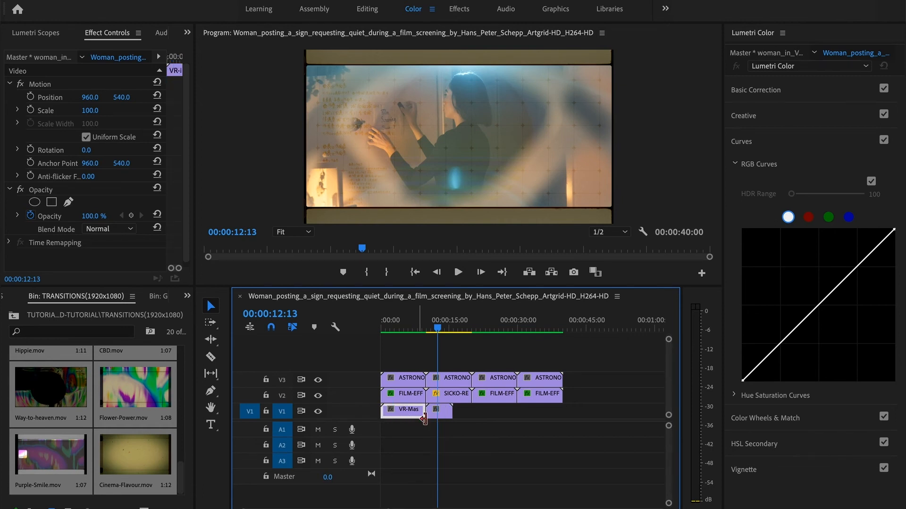
left_click_drag(181, 482, 119, 383)
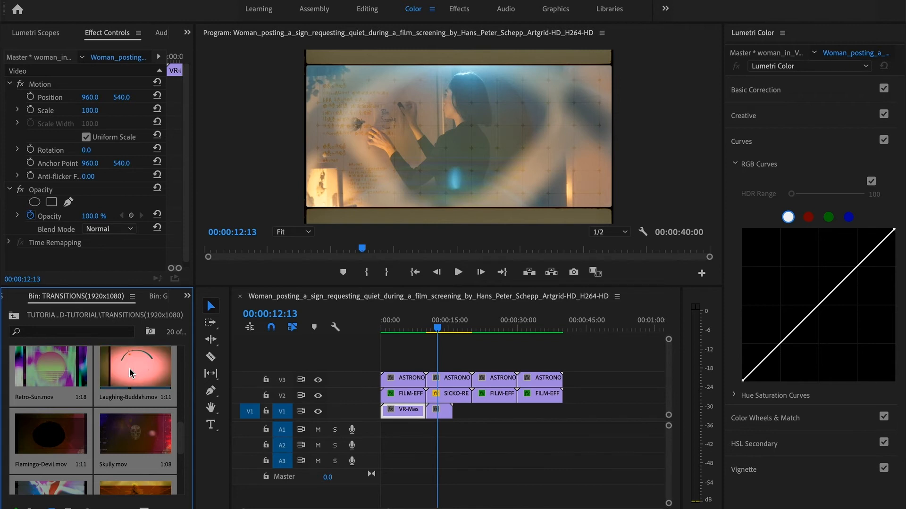
double_click(131, 374)
left_click(24, 247)
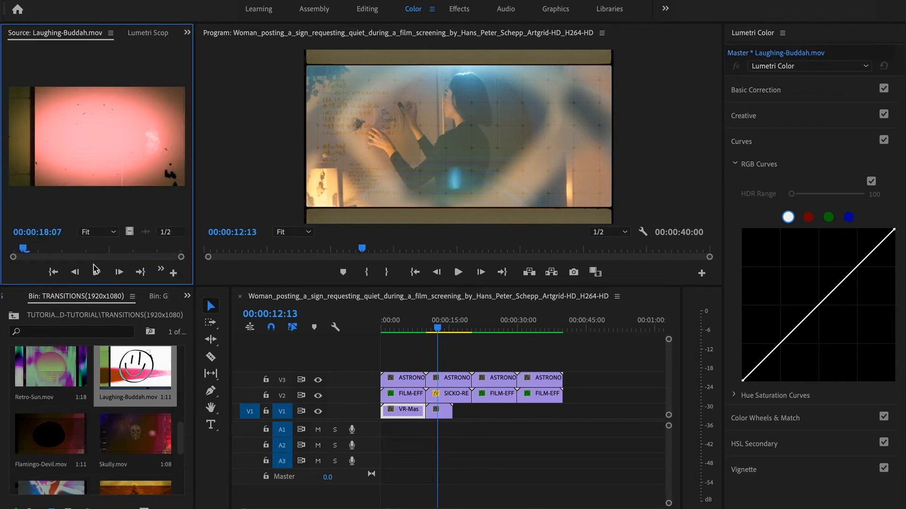
left_click(96, 271)
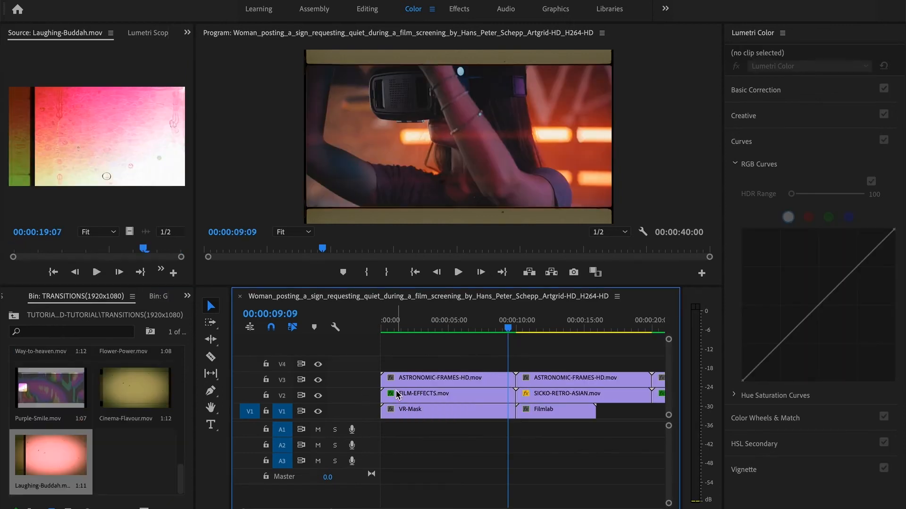
Move the first ASTRONOMIC-FRAMES-HD clip up to V4 and place Laughing-Buddah.mov on V3 over the end of the VR-Mask clip.
left_click(436, 380)
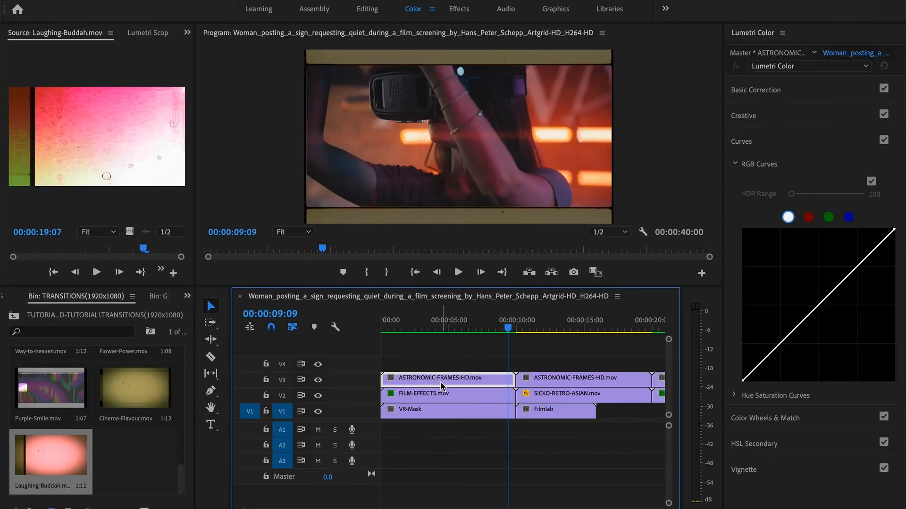
left_click_drag(443, 386, 442, 370)
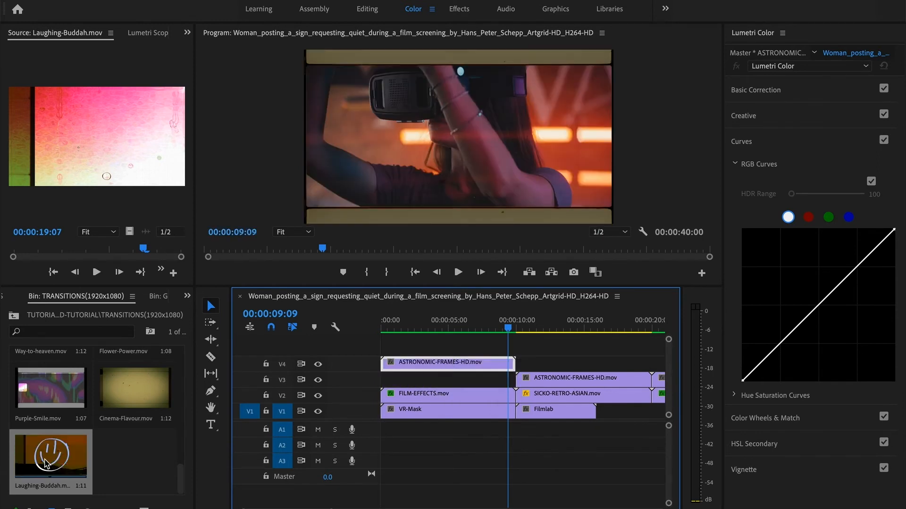
left_click_drag(60, 463, 494, 389)
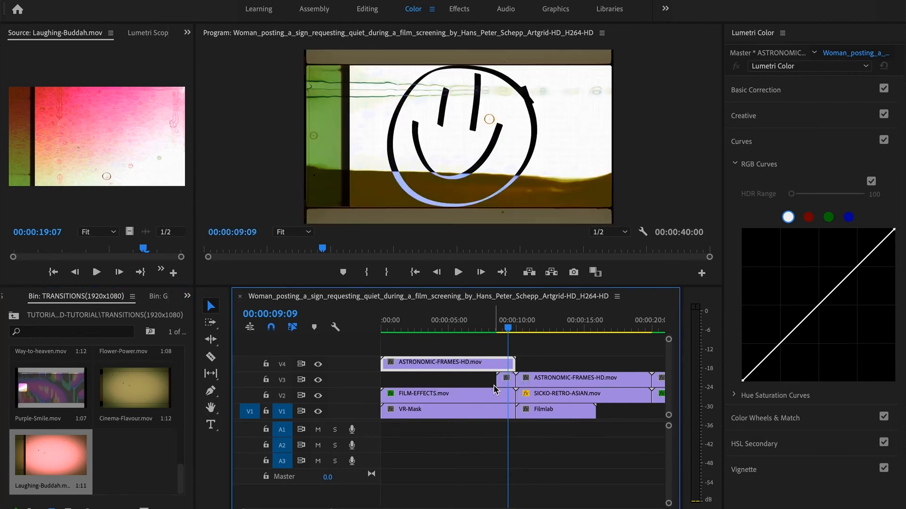
left_click(494, 338)
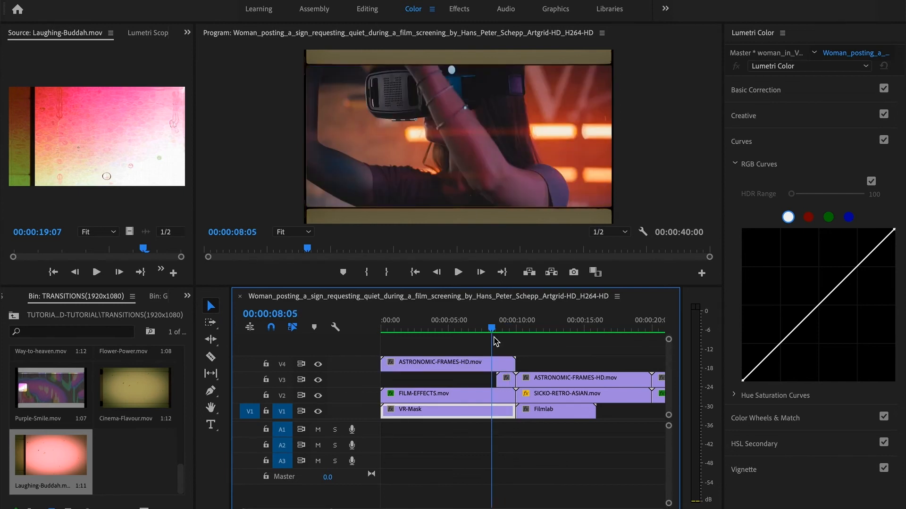
left_click_drag(494, 338, 510, 340)
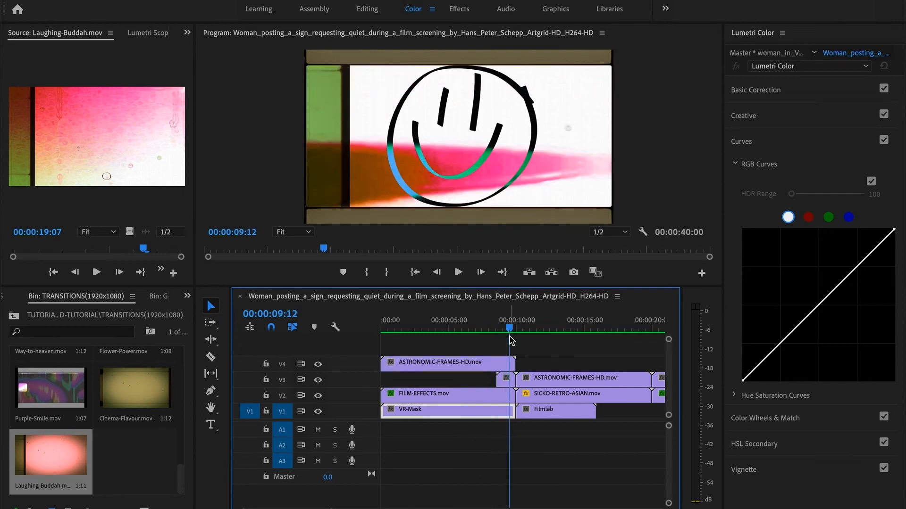
Try the Screen blend mode on the Laughing-Buddah transition clip on V3 and preview it over the footage.
left_click(188, 33)
left_click(230, 78)
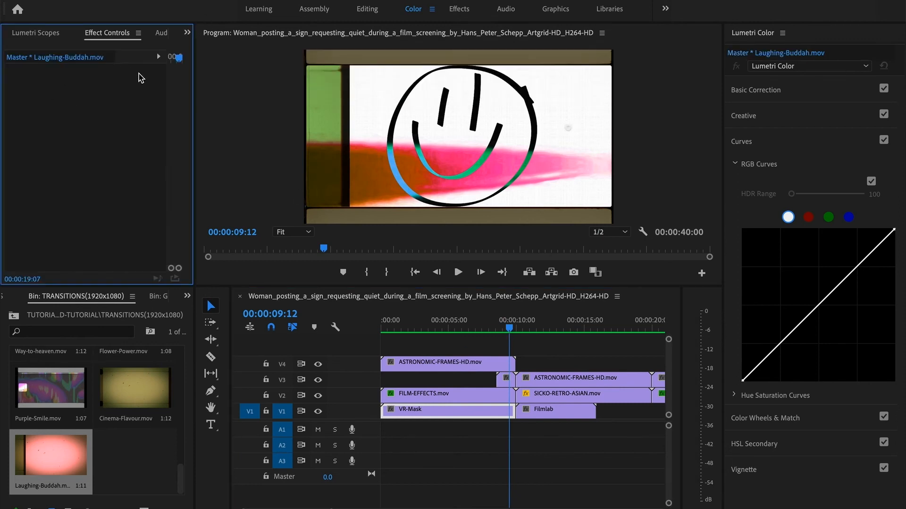
left_click(504, 384)
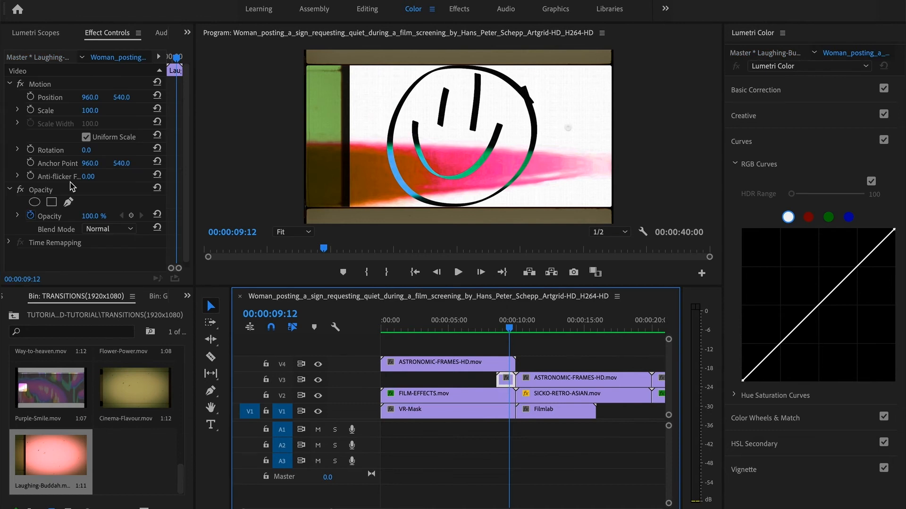
left_click(125, 230)
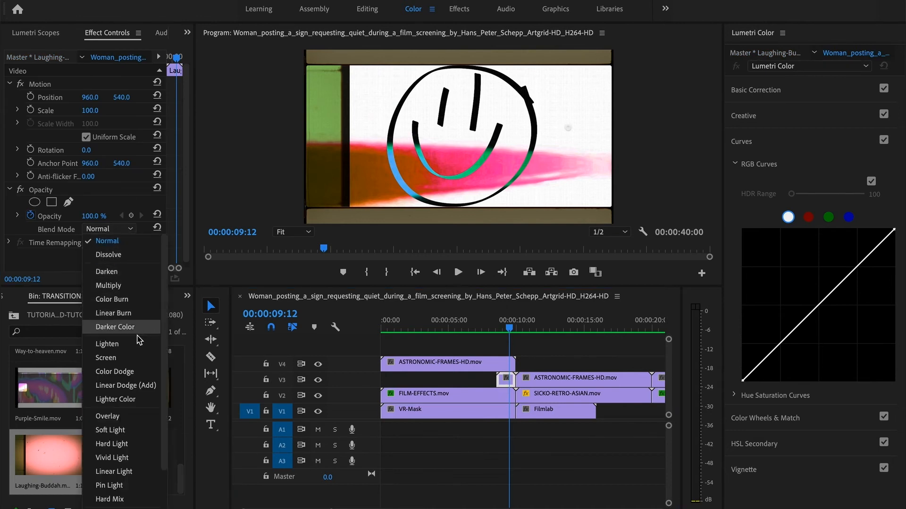
left_click(124, 358)
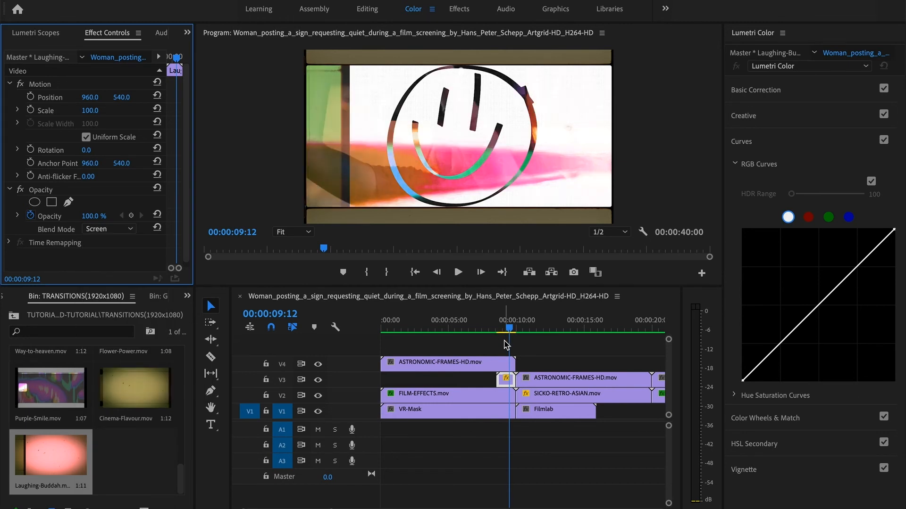
mouse_move(510, 331)
left_mouse_down()
mouse_move(501, 332)
mouse_move(509, 332)
left_mouse_up()
Set the Laughing-Buddah clip's blend mode back to Normal and preview the transition from just before it starts.
left_click(127, 230)
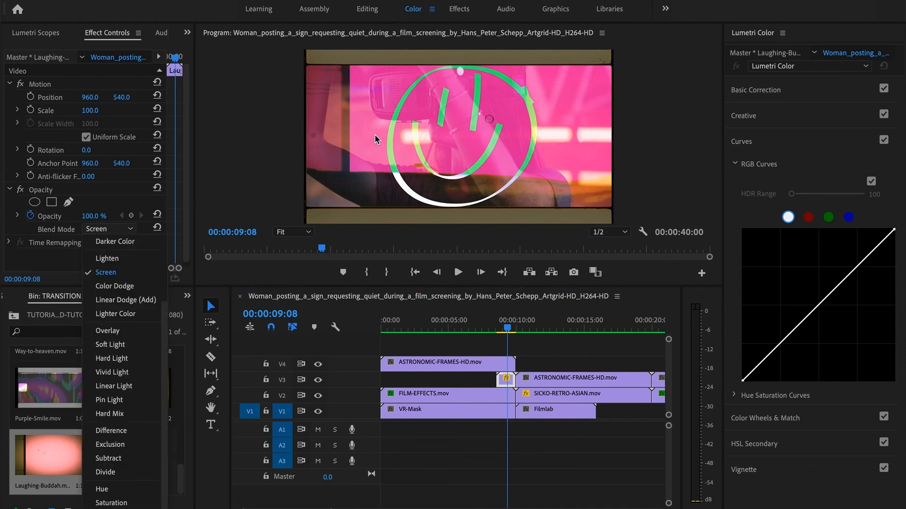
scroll(136, 278, "up", 3)
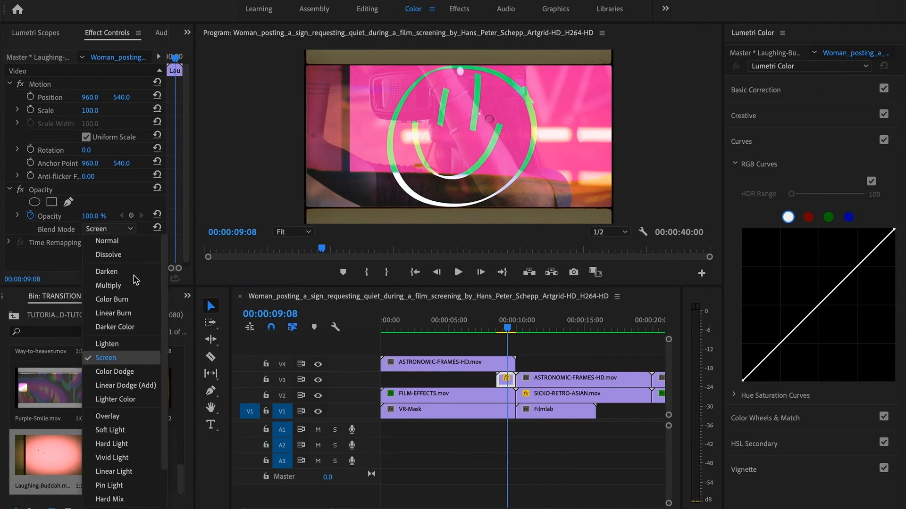
left_click(107, 241)
left_click(500, 329)
mouse_move(501, 330)
left_mouse_down()
mouse_move(517, 330)
mouse_move(489, 332)
left_mouse_up()
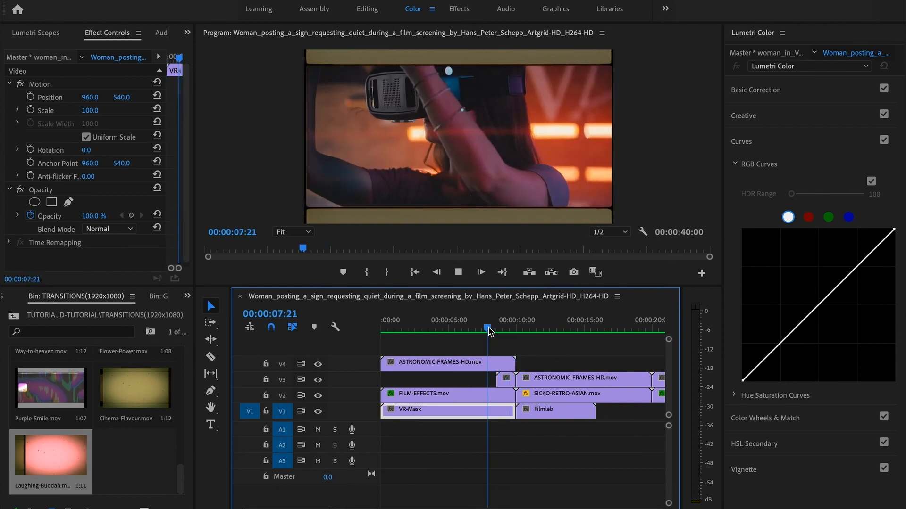